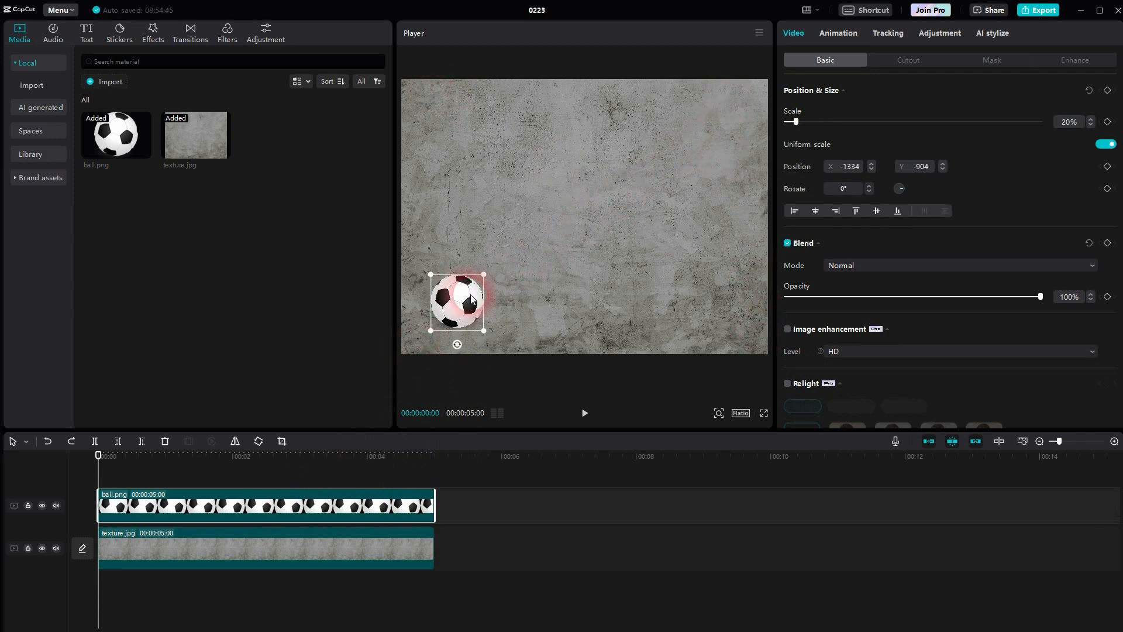
Step: Add a position keyframe to the ball clip at the start of the timeline
click(807, 10)
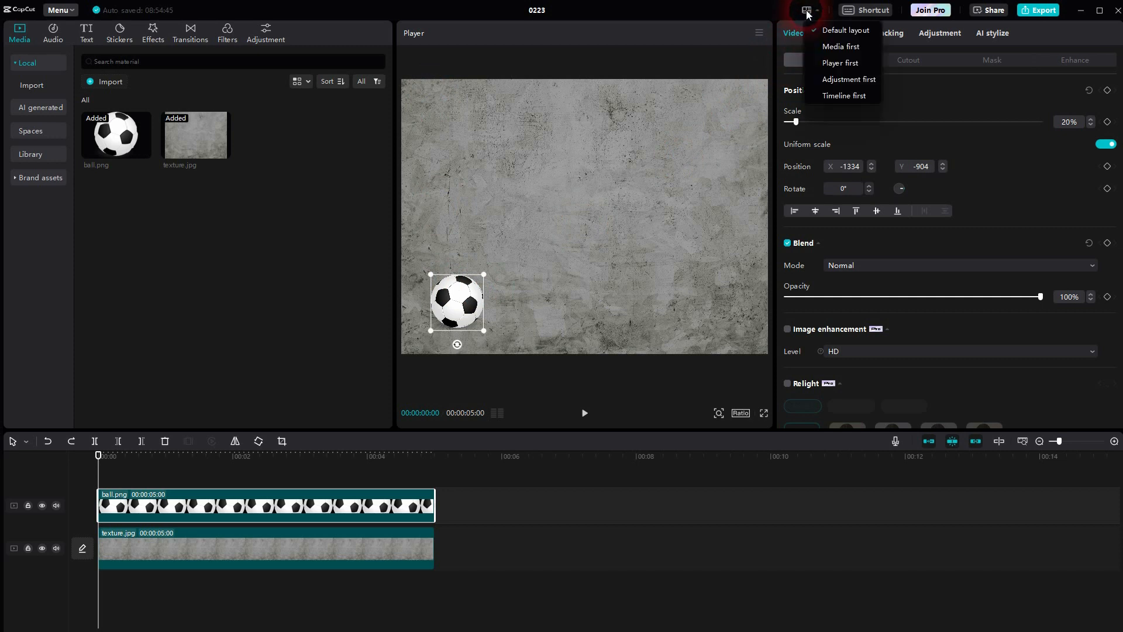
click(850, 30)
click(787, 168)
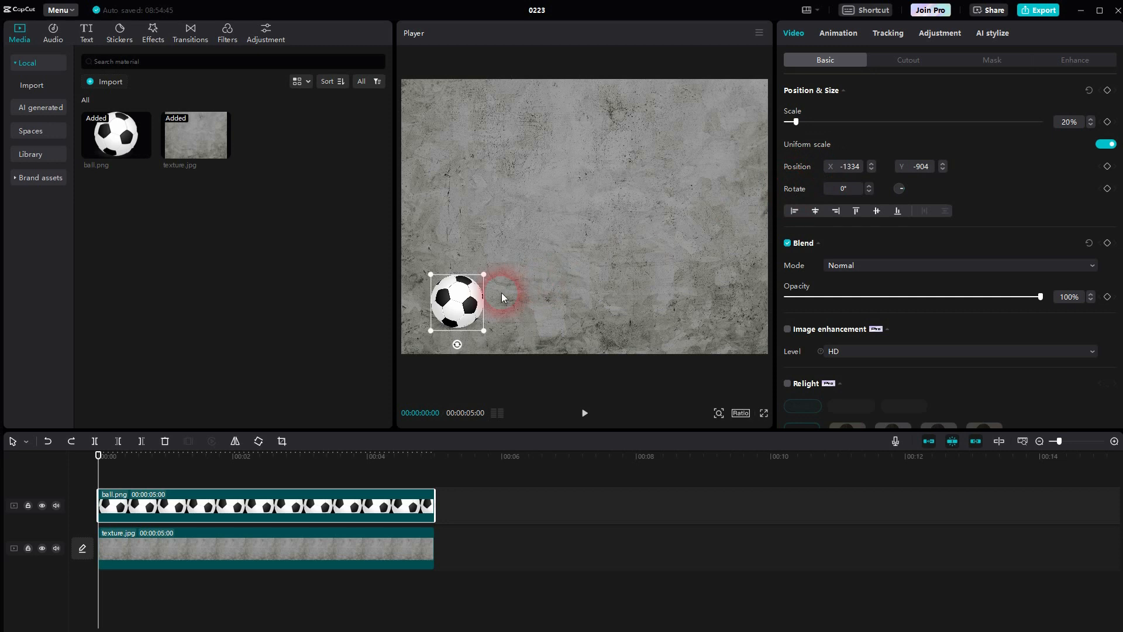
click(1107, 167)
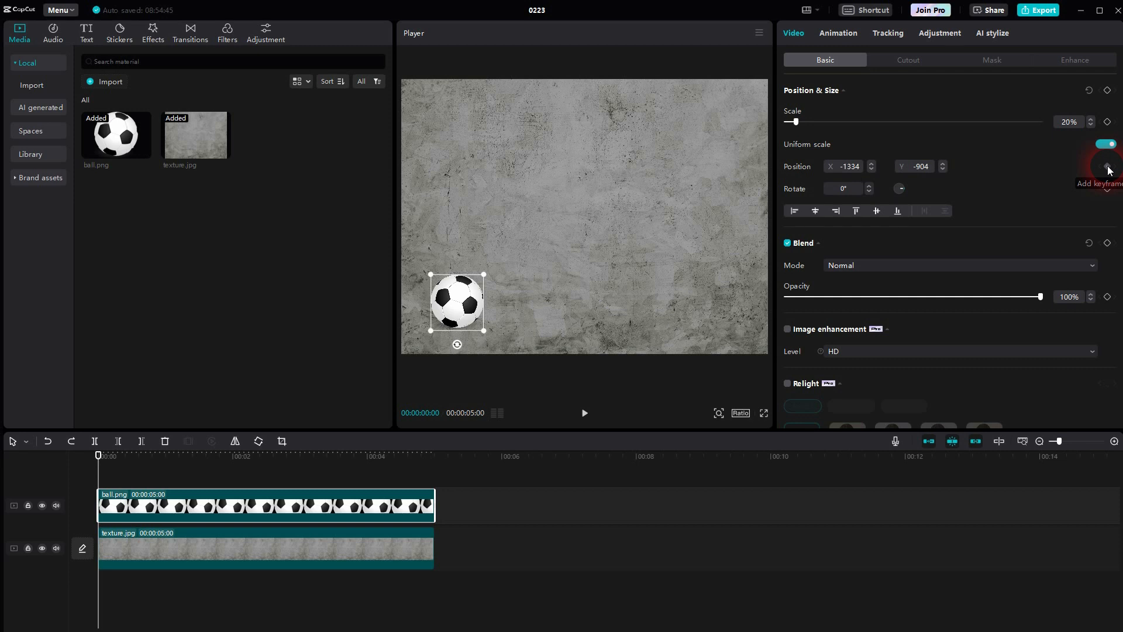
click(1107, 167)
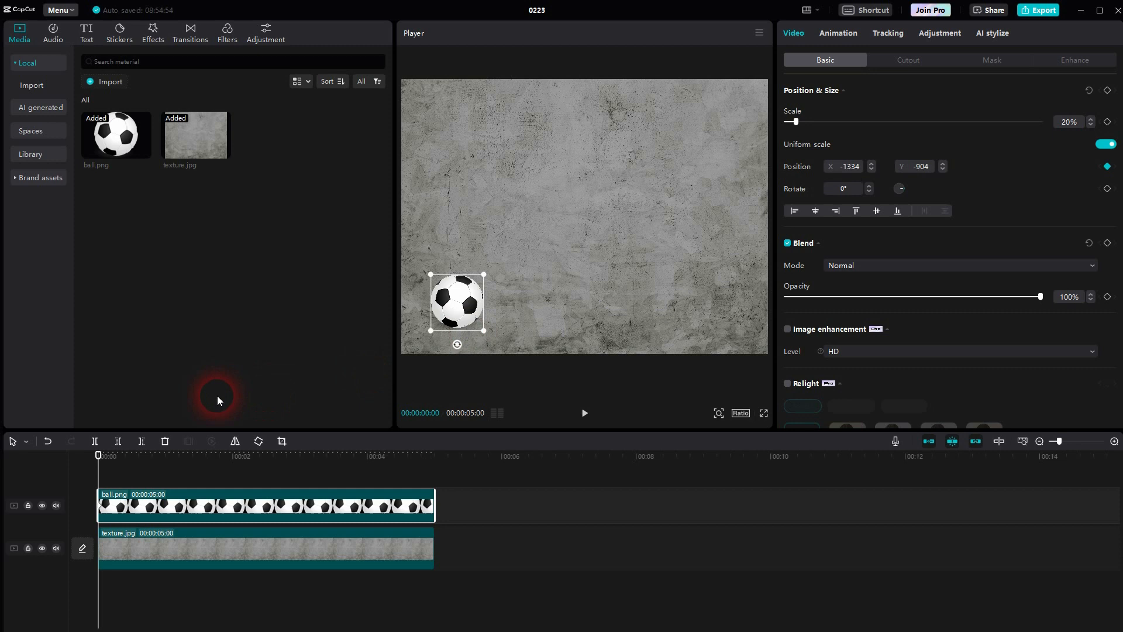
Step: Move the ball to the upper-right corner of the frame at 00:00:01:11, at about X 1489, Y 1017, and check both position keyframes
drag(102, 472, 190, 470)
click(458, 305)
drag(458, 307, 725, 125)
click(861, 167)
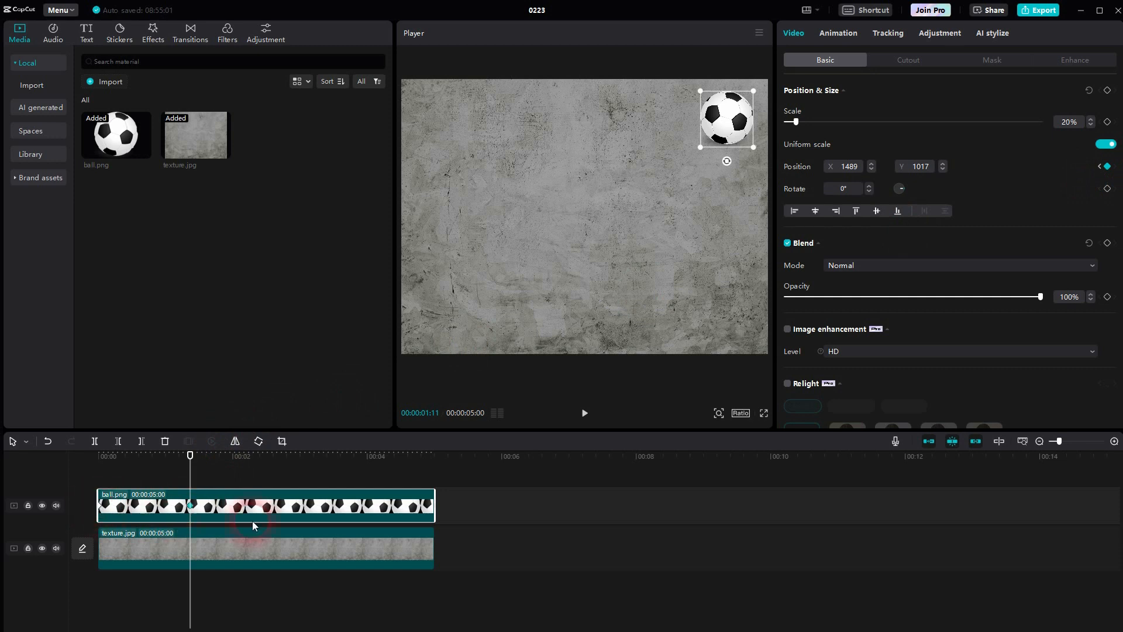
click(1099, 168)
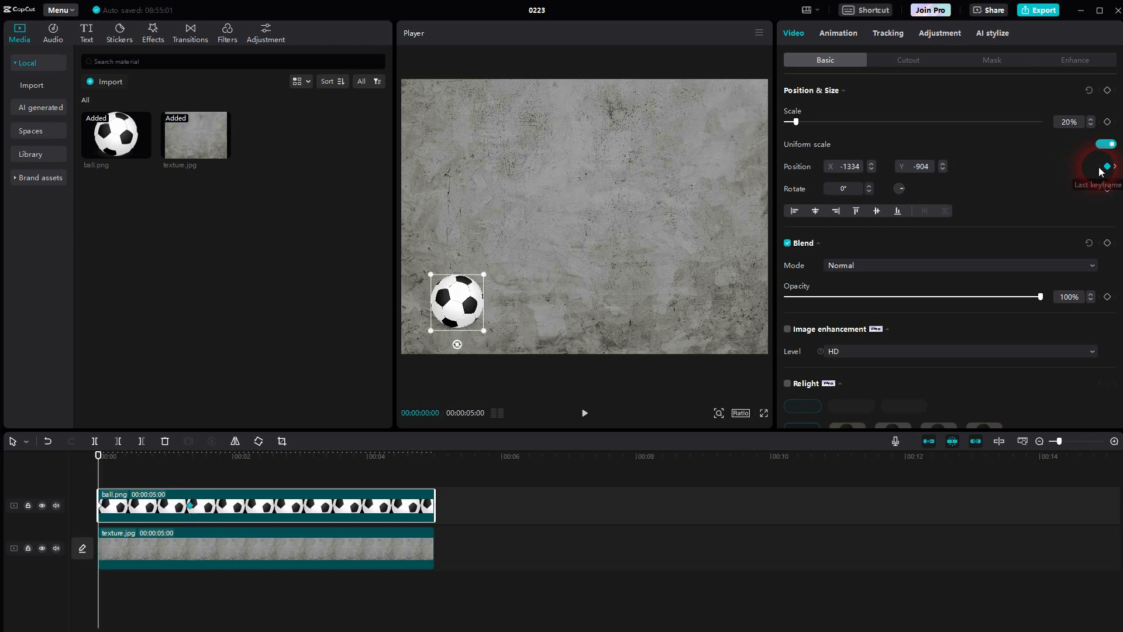
click(1116, 168)
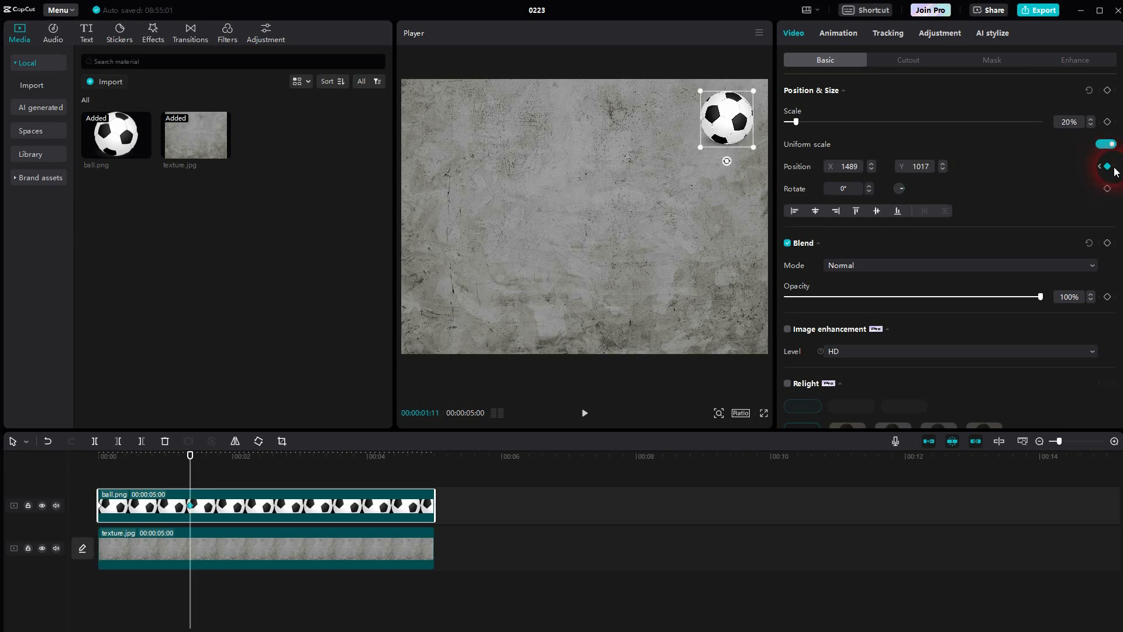
Step: Move the ball to the lower-right corner of the frame at 00:00:02:27, at about X 1520, Y -941
drag(196, 484, 293, 468)
click(846, 166)
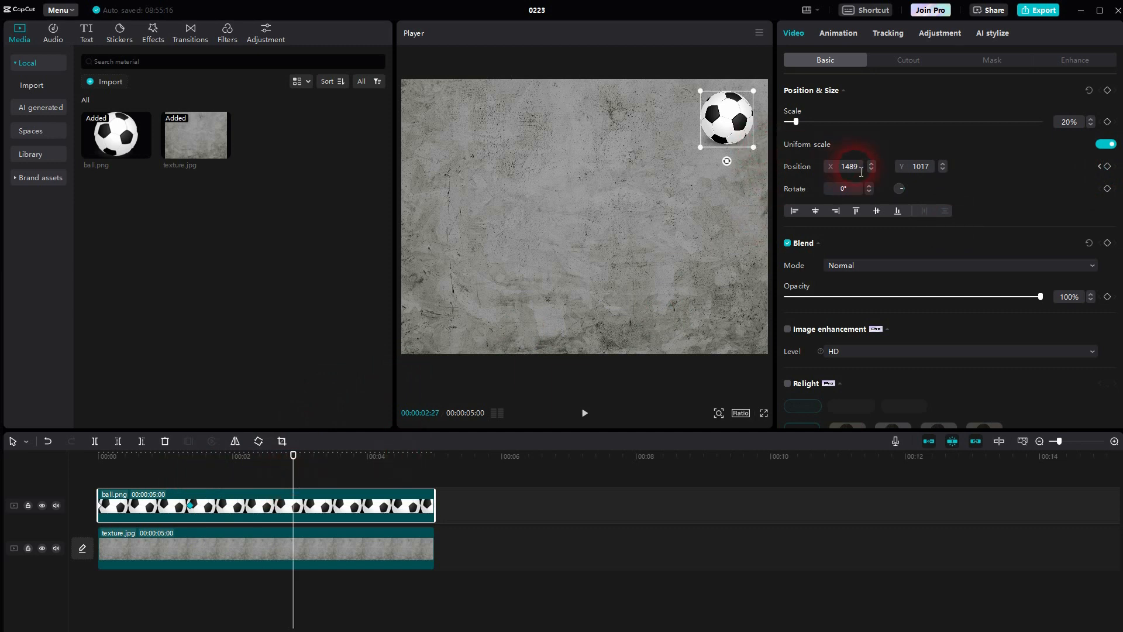
click(926, 172)
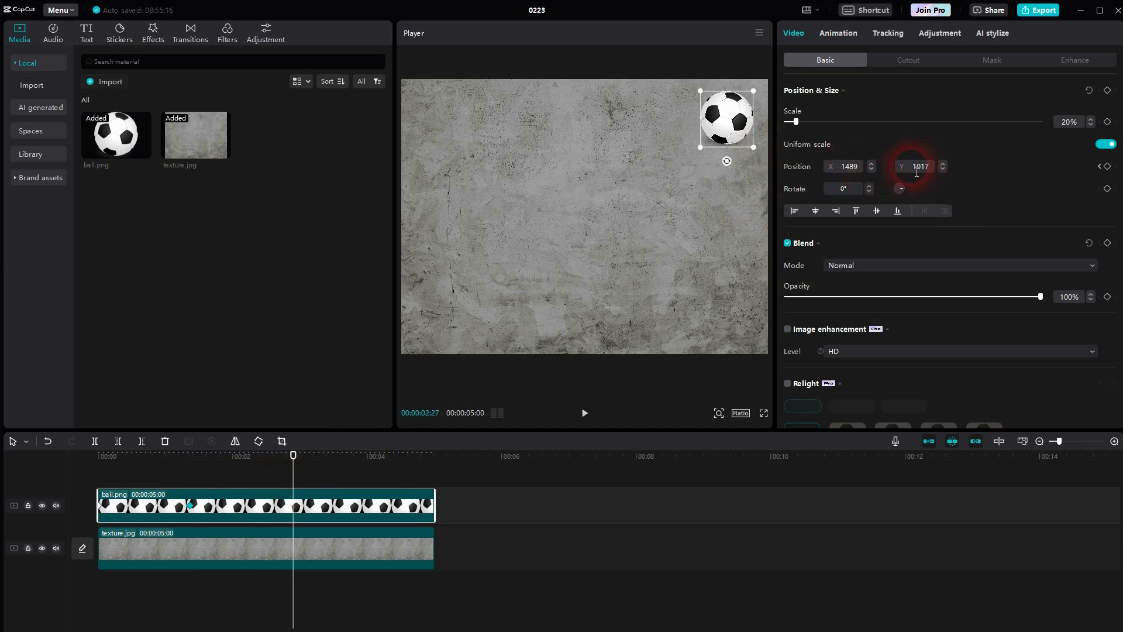
drag(734, 144, 725, 309)
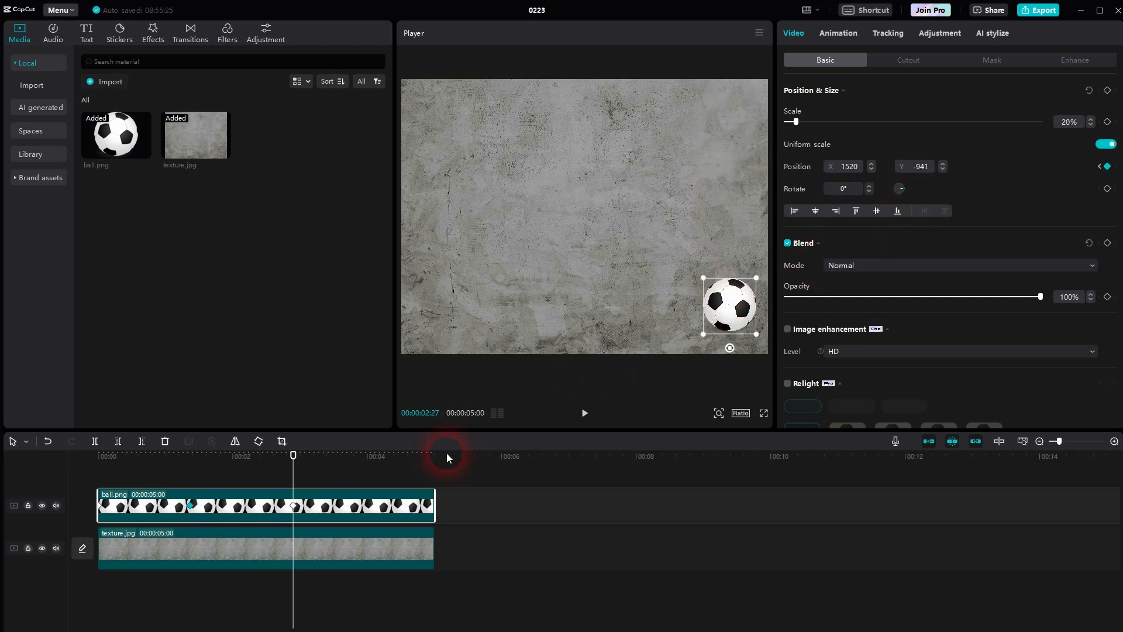
click(294, 505)
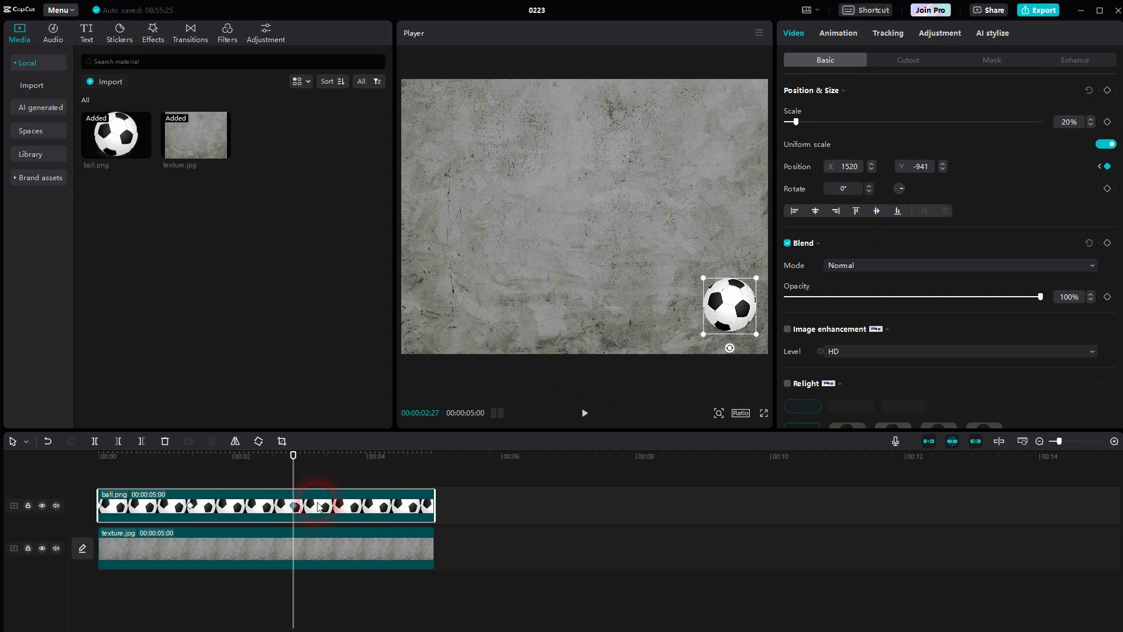
Step: Keyframe the ball in the upper-left corner of the frame at 00:00:05:00, at about X -1524, Y 1023
drag(292, 462, 440, 478)
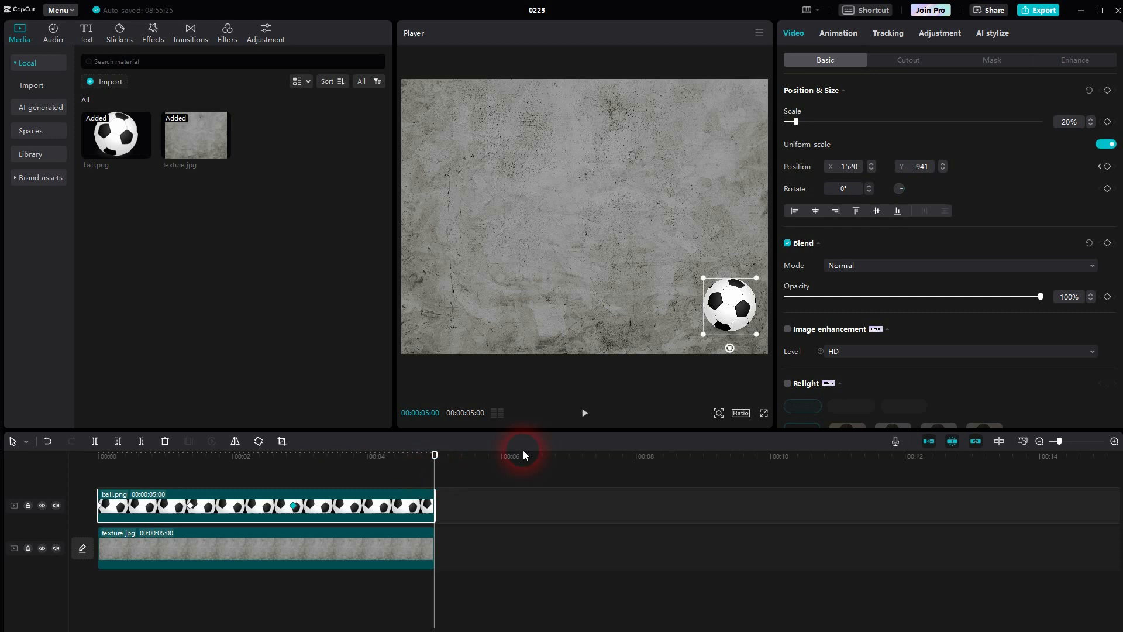
drag(728, 304, 443, 120)
click(1108, 167)
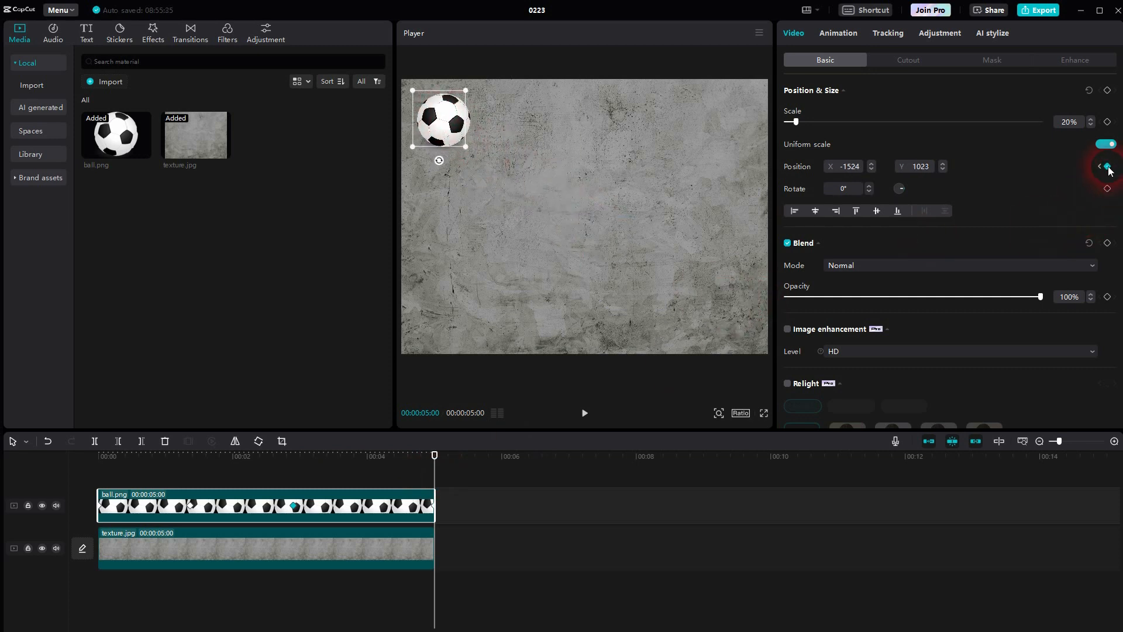
Step: Play the clip from the start to check the ball's movement between the corners
drag(440, 477, 68, 484)
click(585, 413)
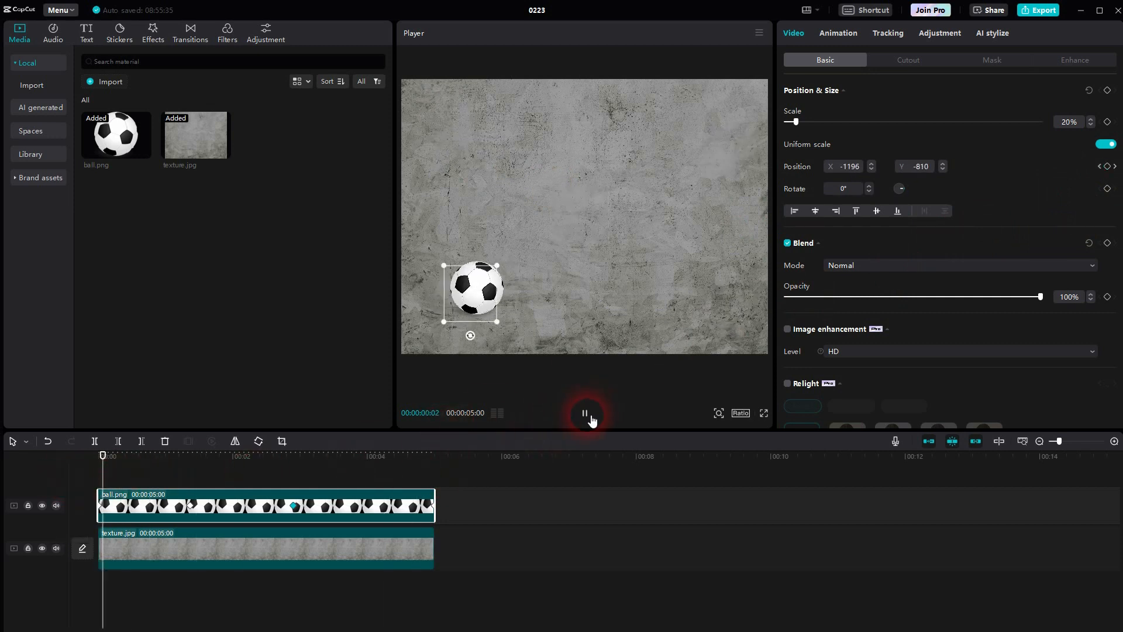
click(343, 553)
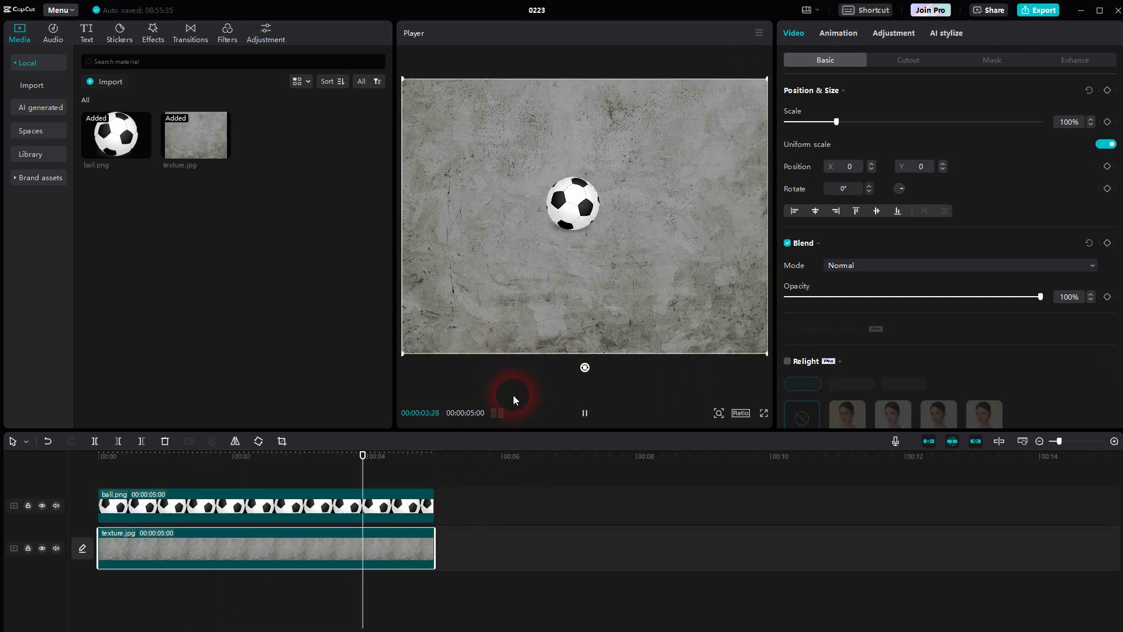
Step: Add a rotation keyframe to the ball clip at the start of the timeline
drag(442, 481, 83, 490)
click(227, 511)
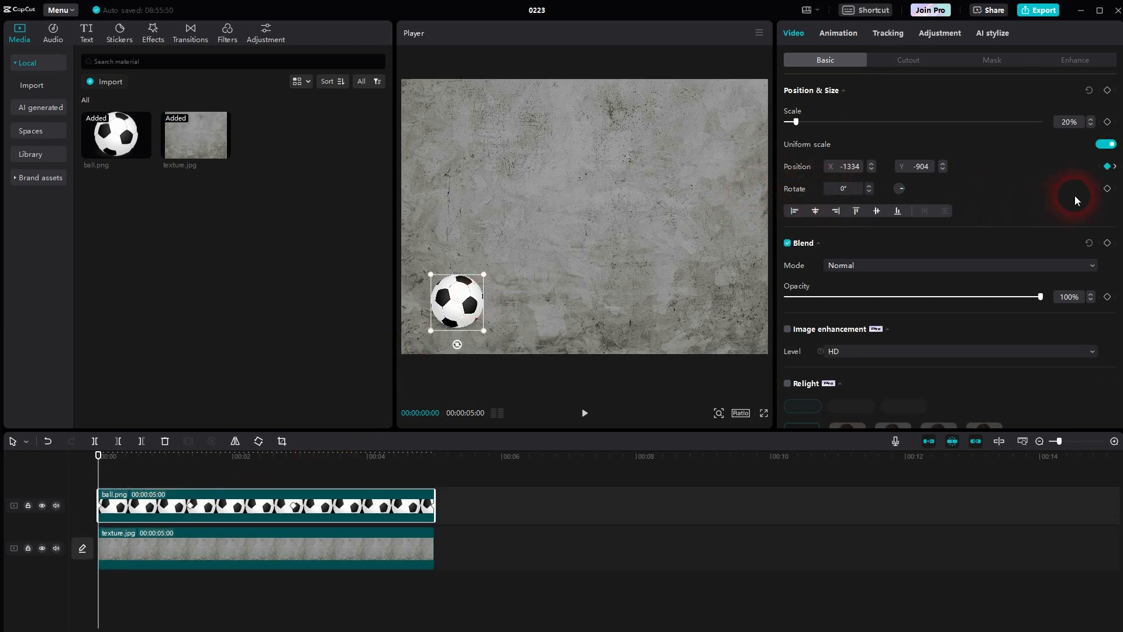
click(1107, 188)
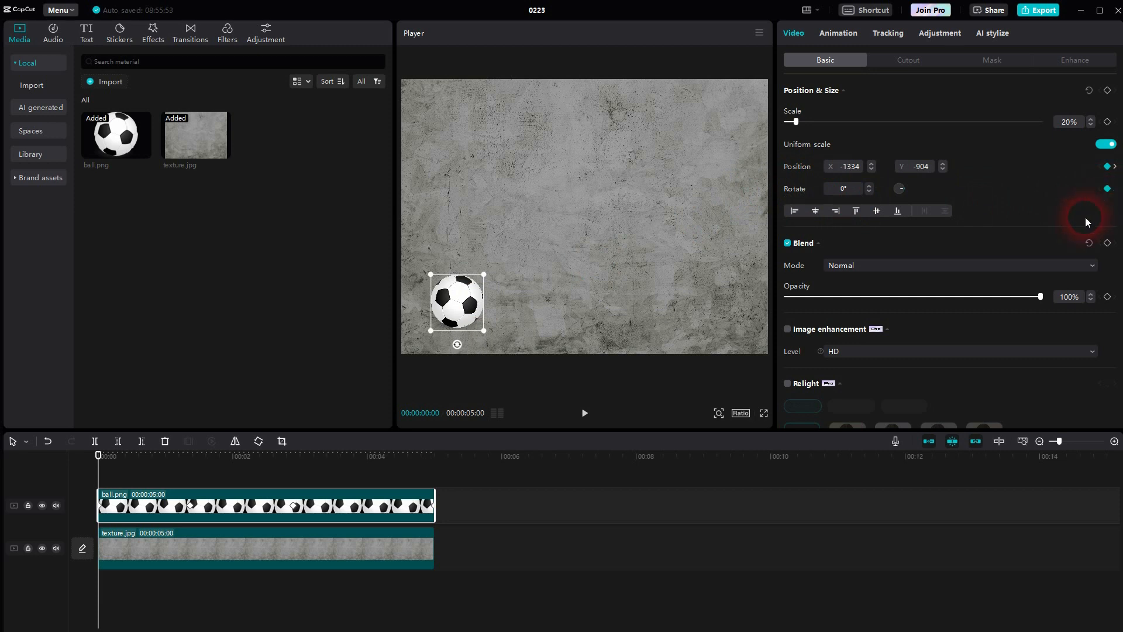
Step: Keyframe the ball's rotation at 360° on the second position keyframe and 720° on the third
click(1115, 167)
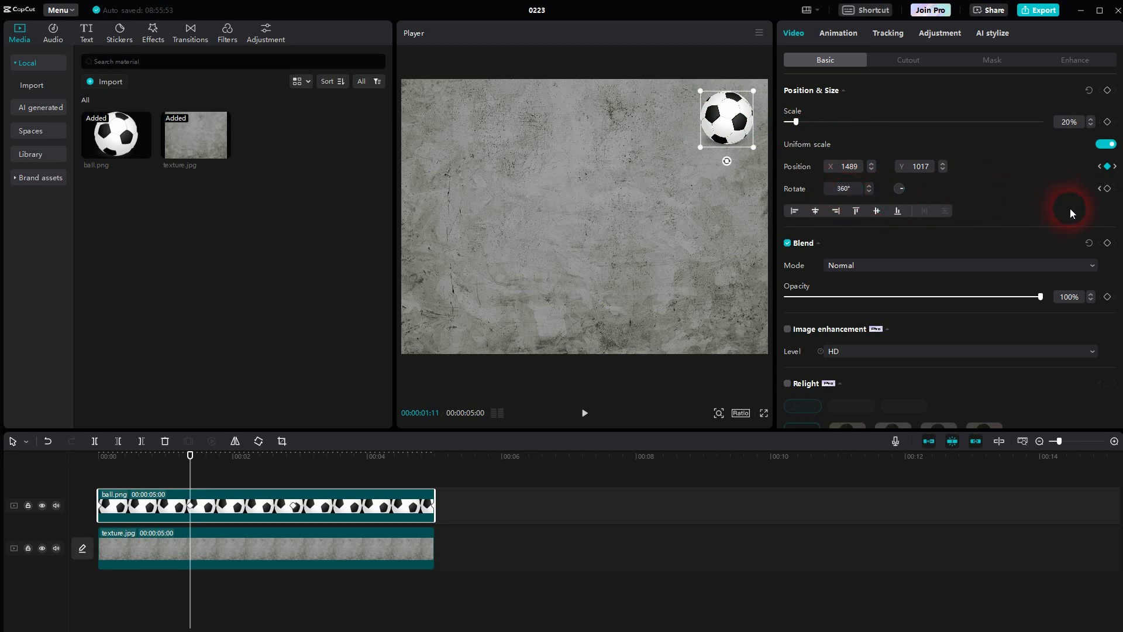
click(1108, 189)
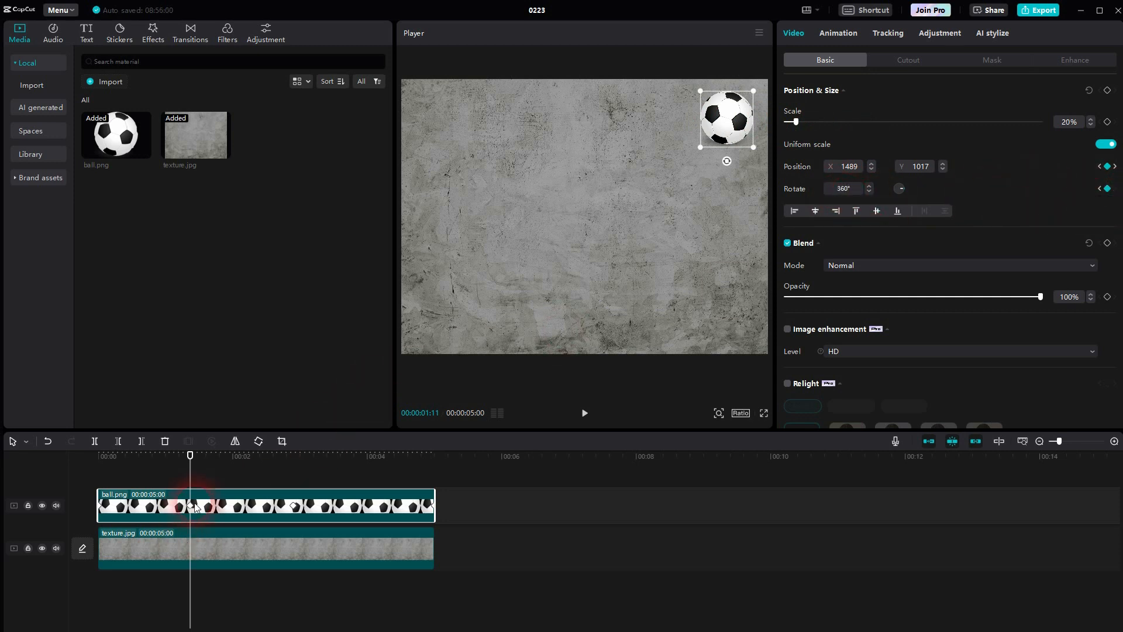
click(1114, 166)
double_click(841, 188)
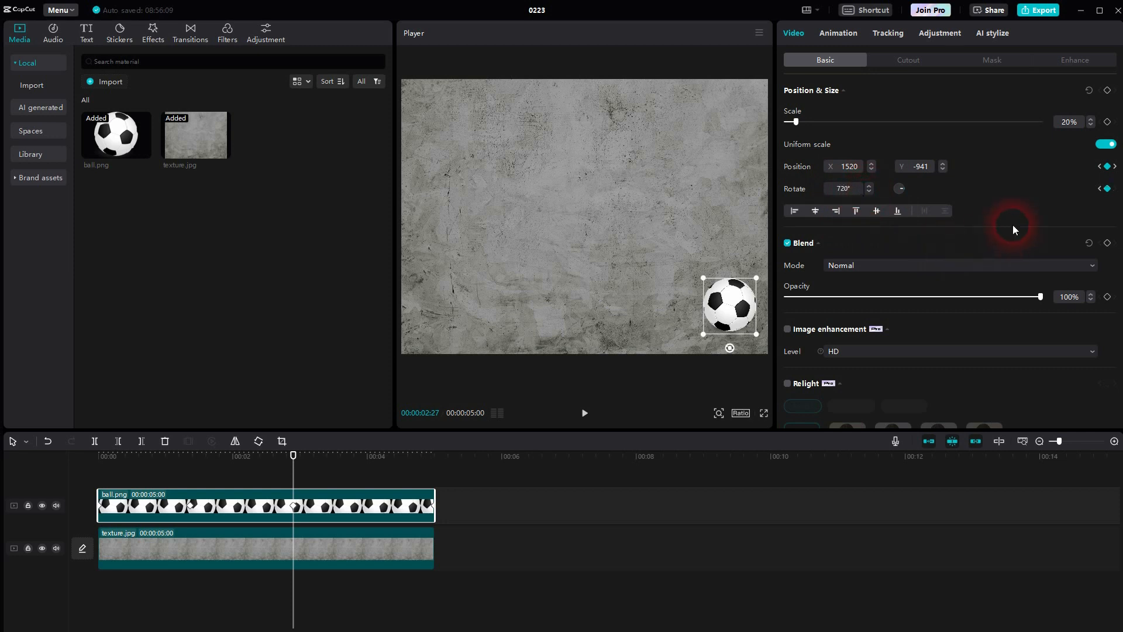
Step: Set the ball's rotation to 1080° at the last position keyframe
click(1115, 168)
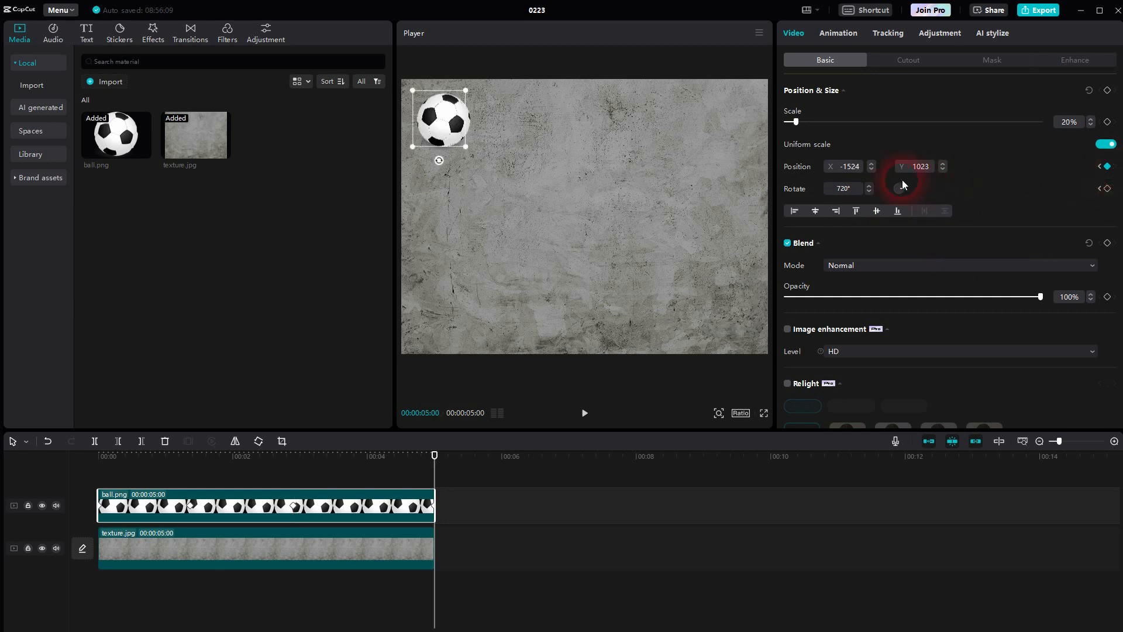
double_click(850, 196)
text(1080)
click(1063, 202)
Step: Play the ball clip from the start to check the combined movement and rotation
click(584, 412)
click(323, 539)
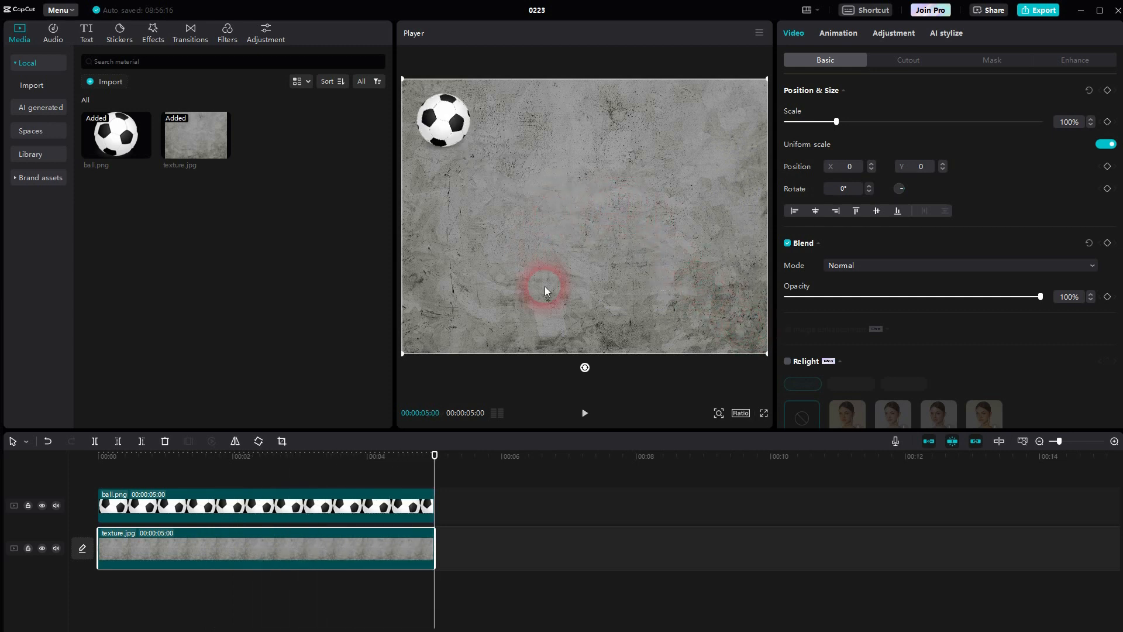
drag(433, 483, 81, 491)
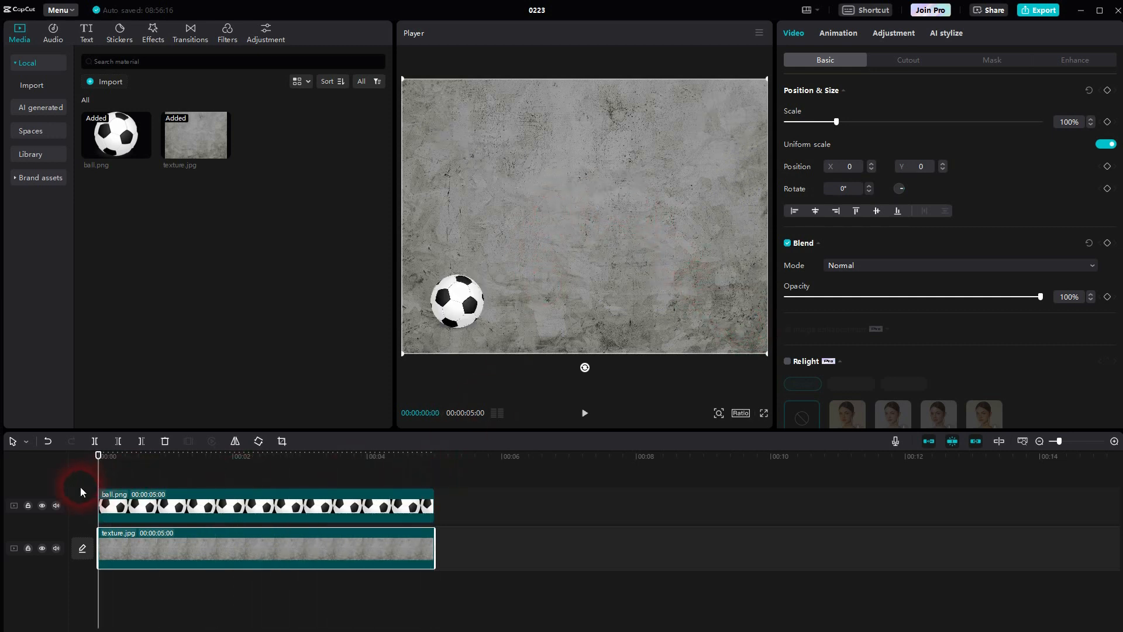
click(190, 504)
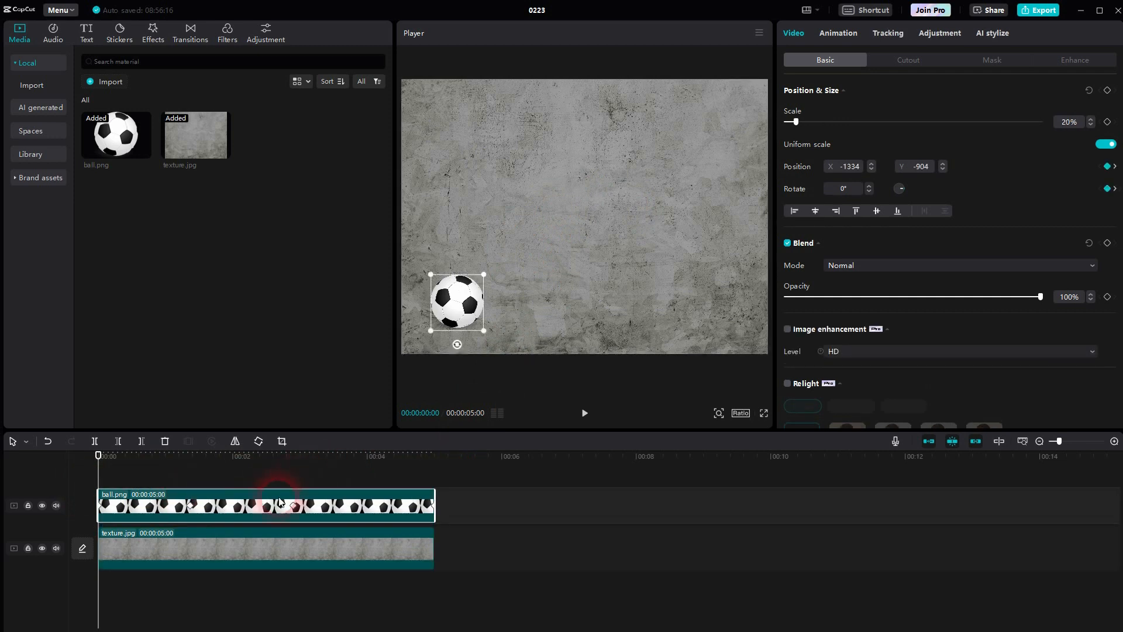
click(447, 427)
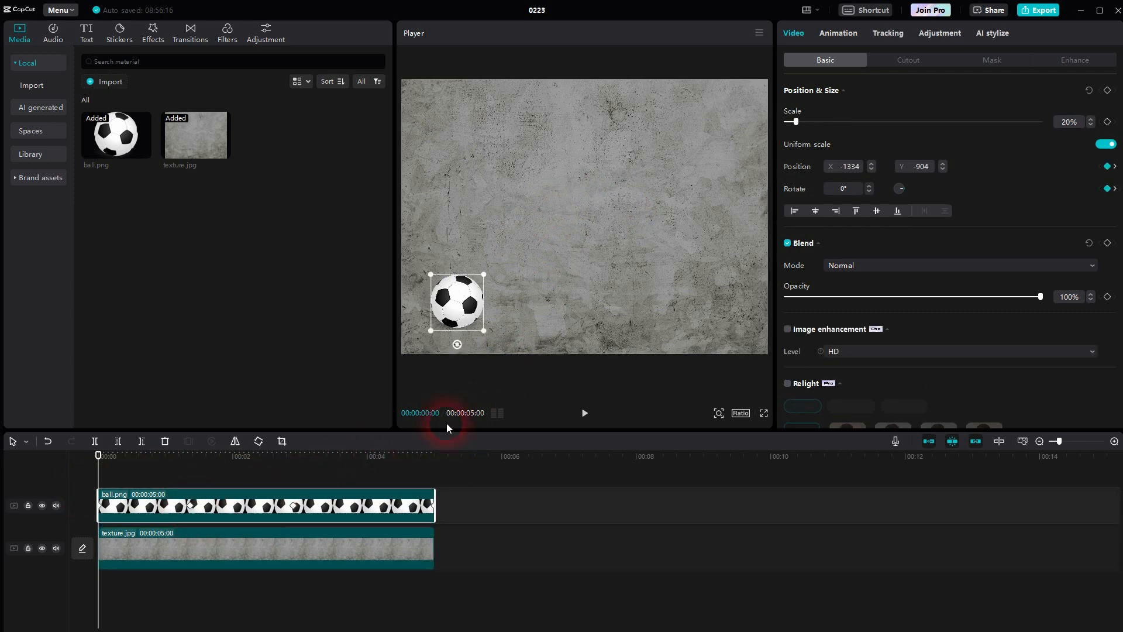
click(582, 414)
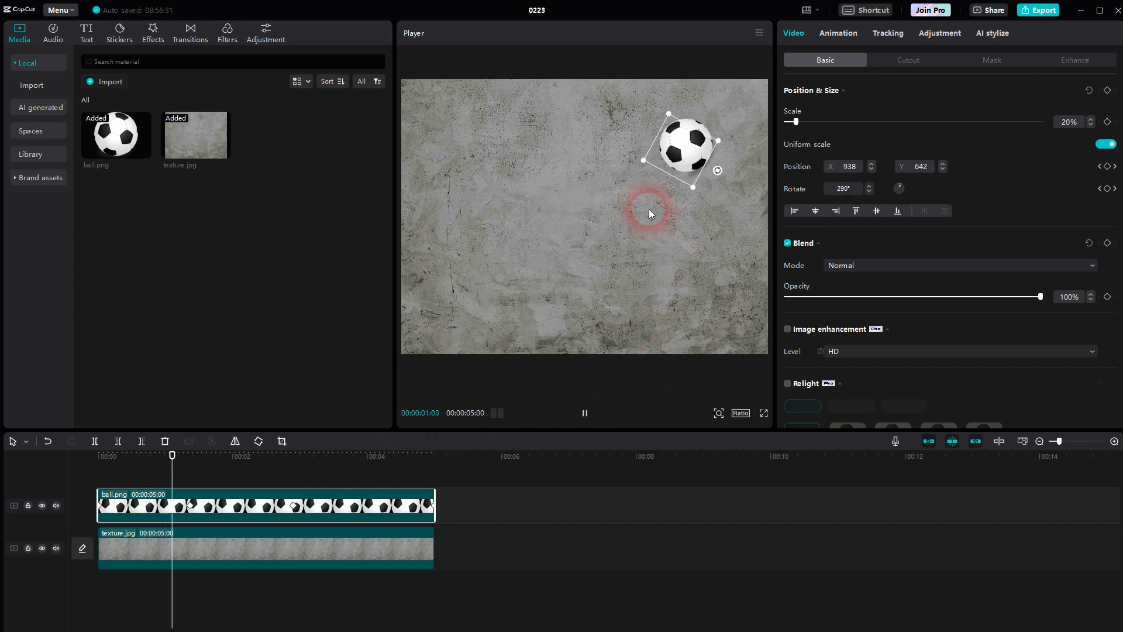
key(space)
Step: Delay the ball clip's second keyframe to just before the 2-second mark and play the animation from the start
drag(238, 484, 83, 482)
click(197, 506)
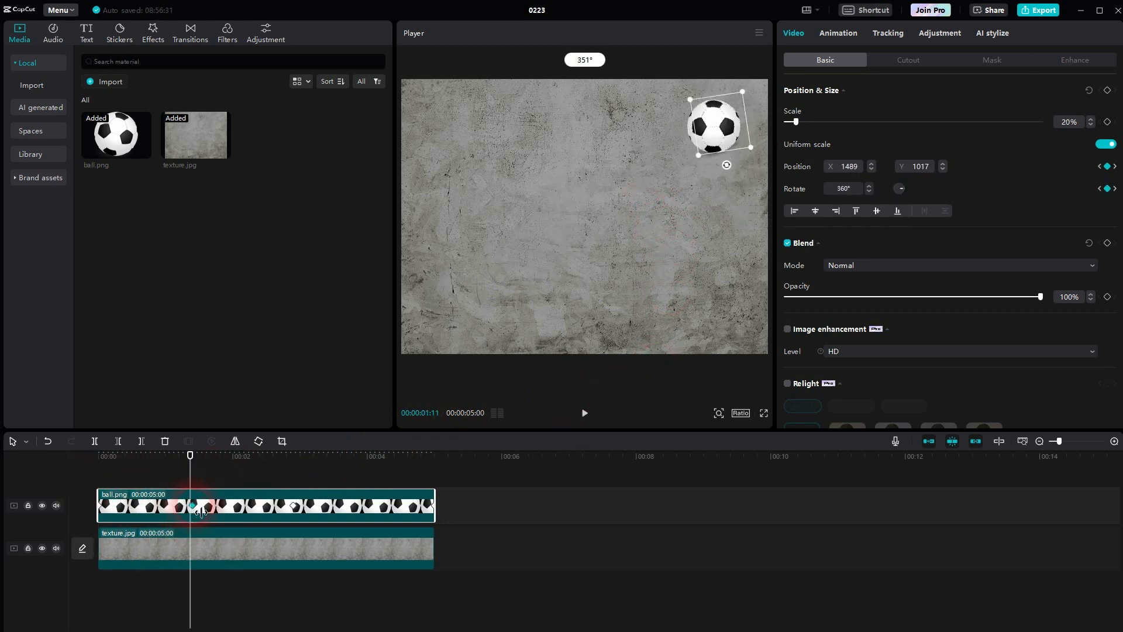
drag(200, 506, 80, 476)
key(space)
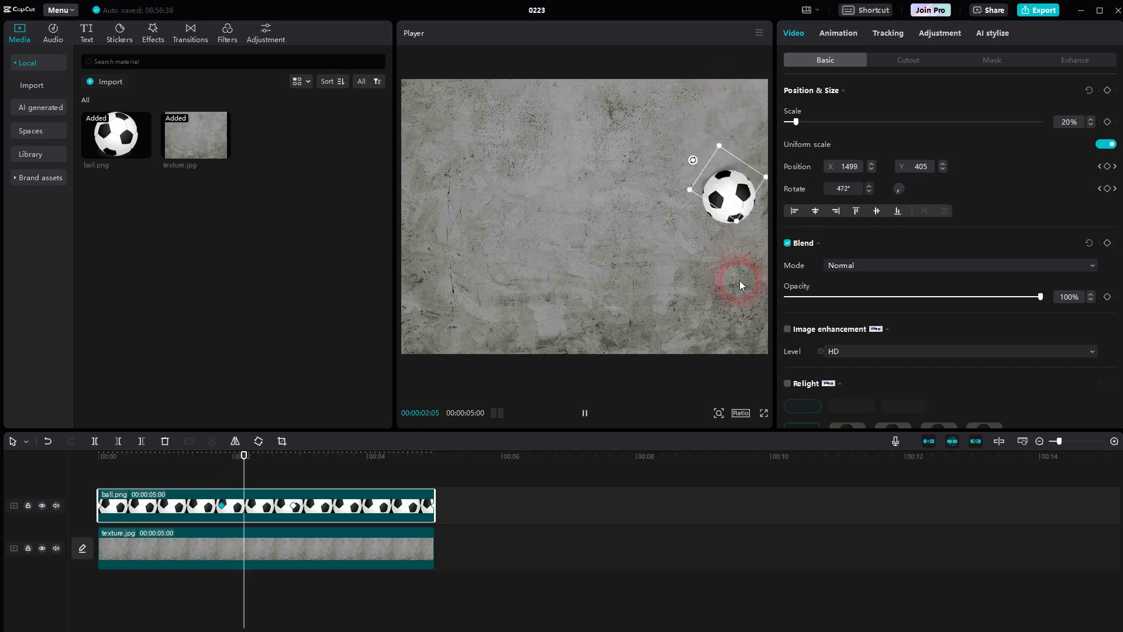
click(585, 413)
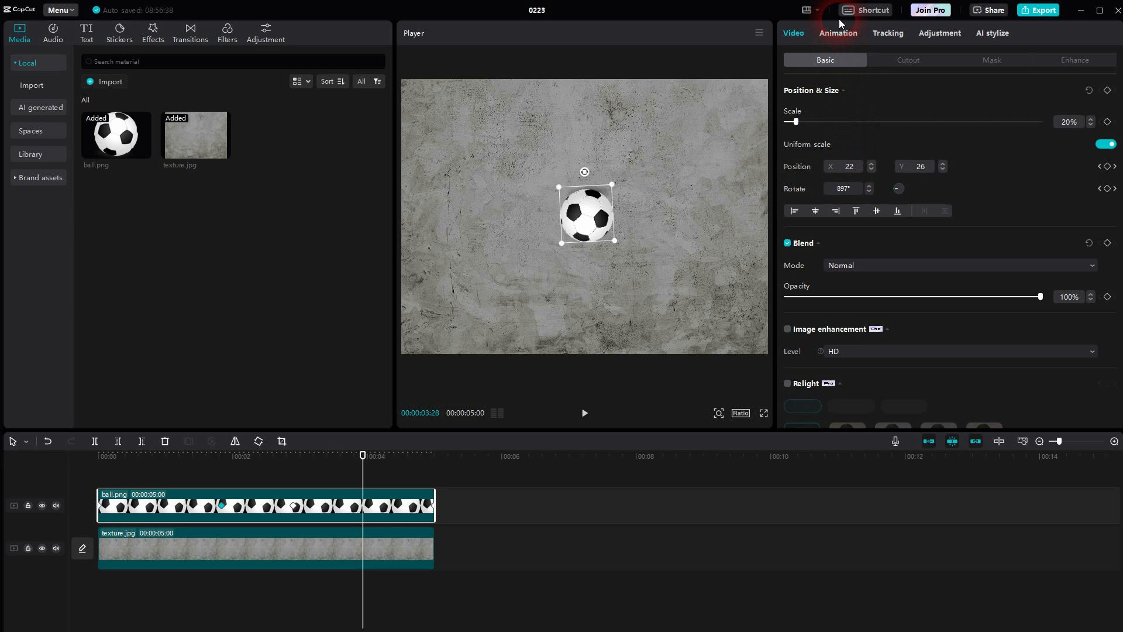
Step: Look up the timeline shortcut for showing or hiding the keyframe panel, keeping the shortcut settings as they are
click(867, 16)
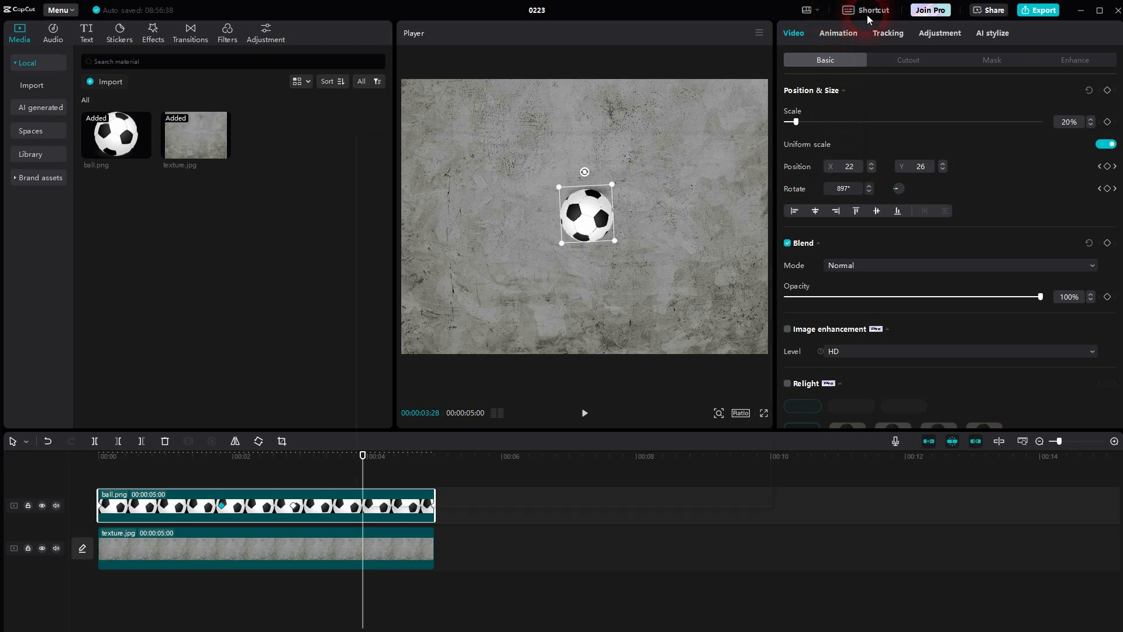
drag(764, 224, 760, 388)
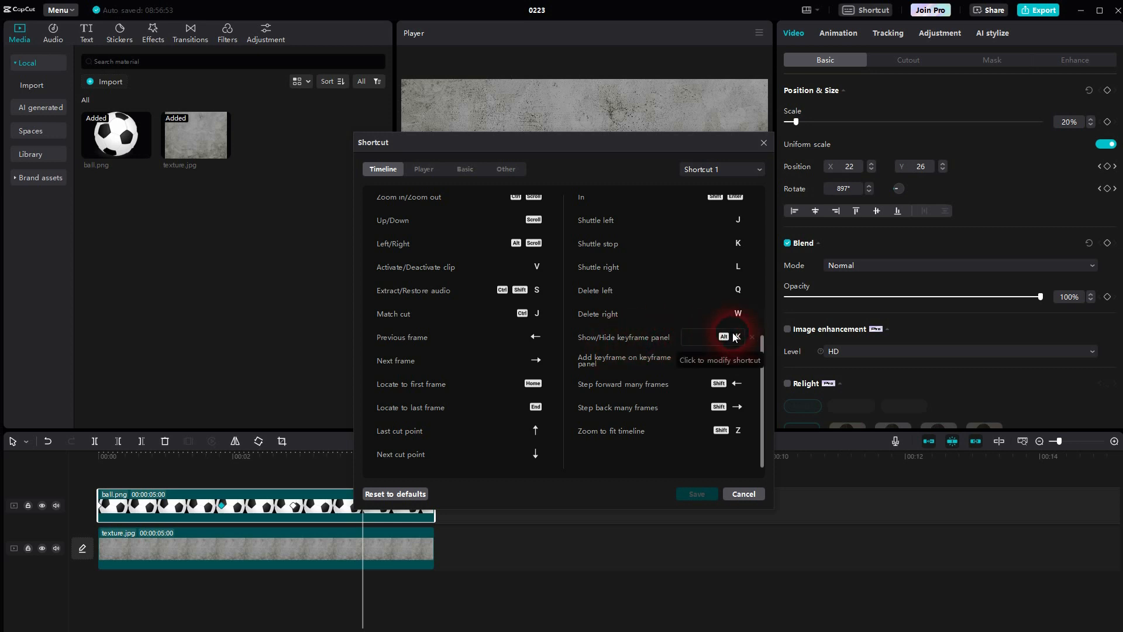
click(763, 143)
Step: Show the keyframe panel of the ball clip with its x, y and Rotate tracks
click(360, 498)
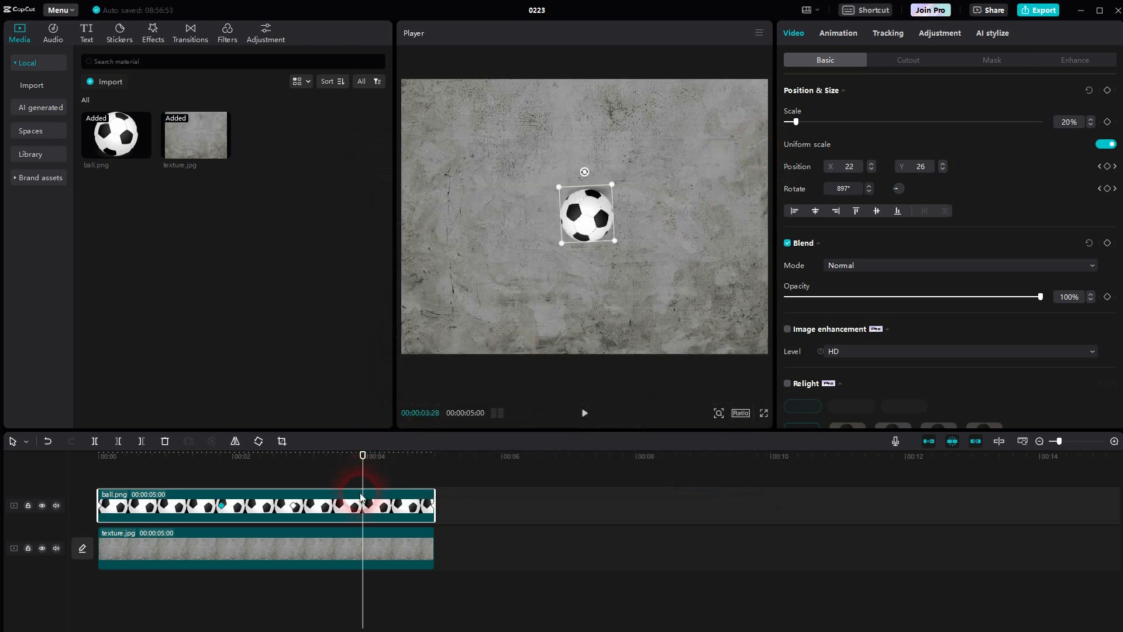
click(279, 542)
click(310, 494)
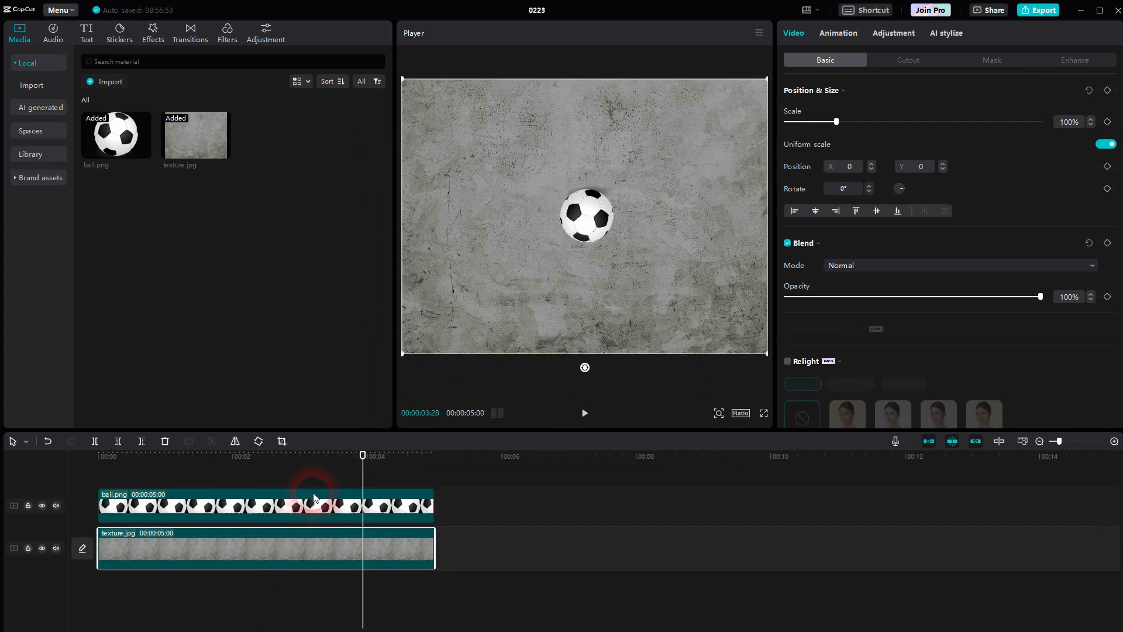
double_click(325, 506)
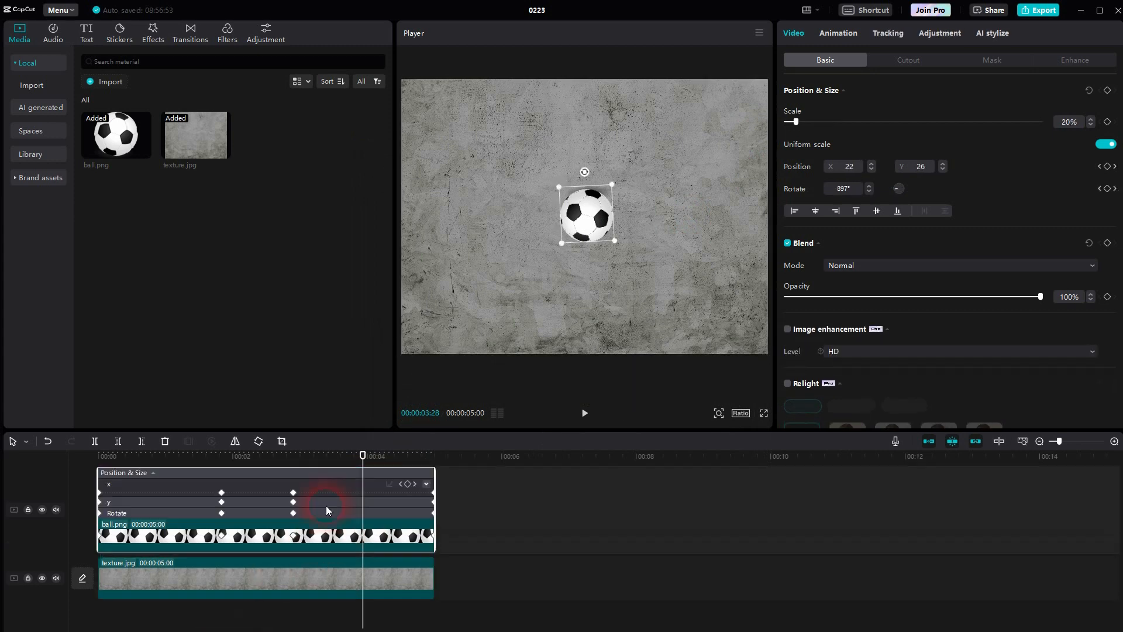
Step: Shift only the ball's second and third Rotate keyframes earlier, to about 1.4 s and 2.6 s on the timeline
click(222, 503)
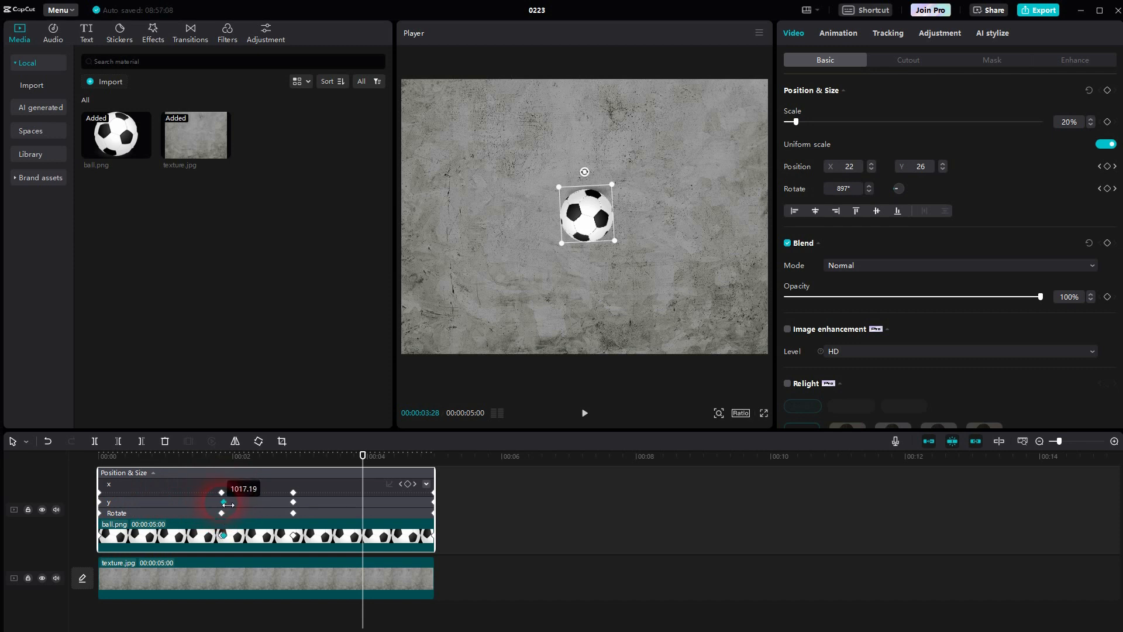
click(222, 493)
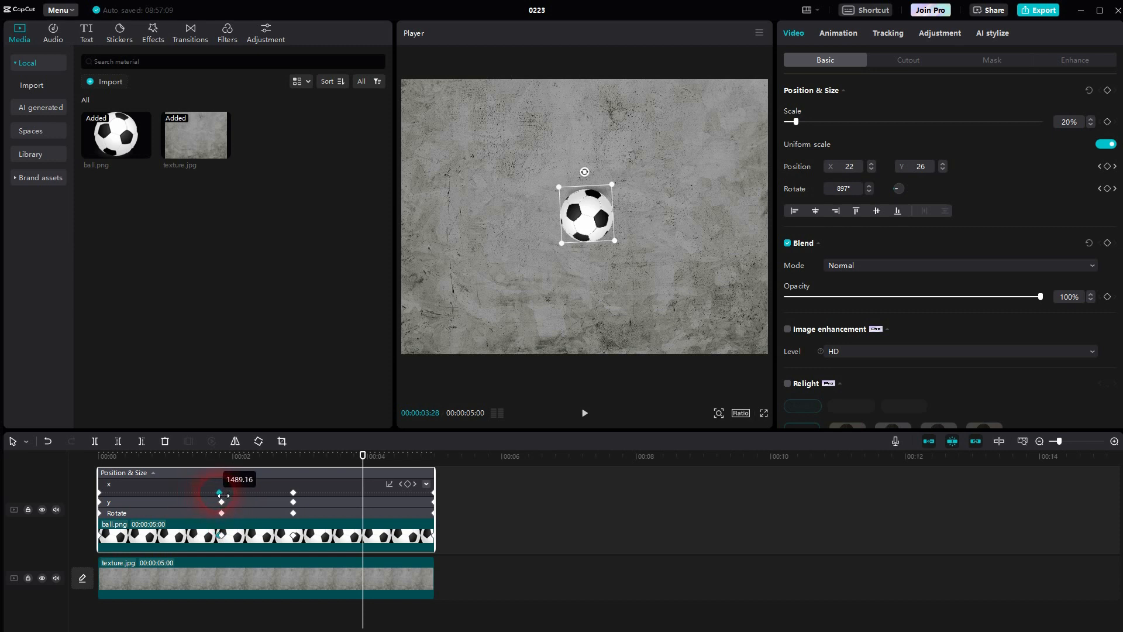
drag(228, 514, 199, 516)
drag(293, 514, 279, 514)
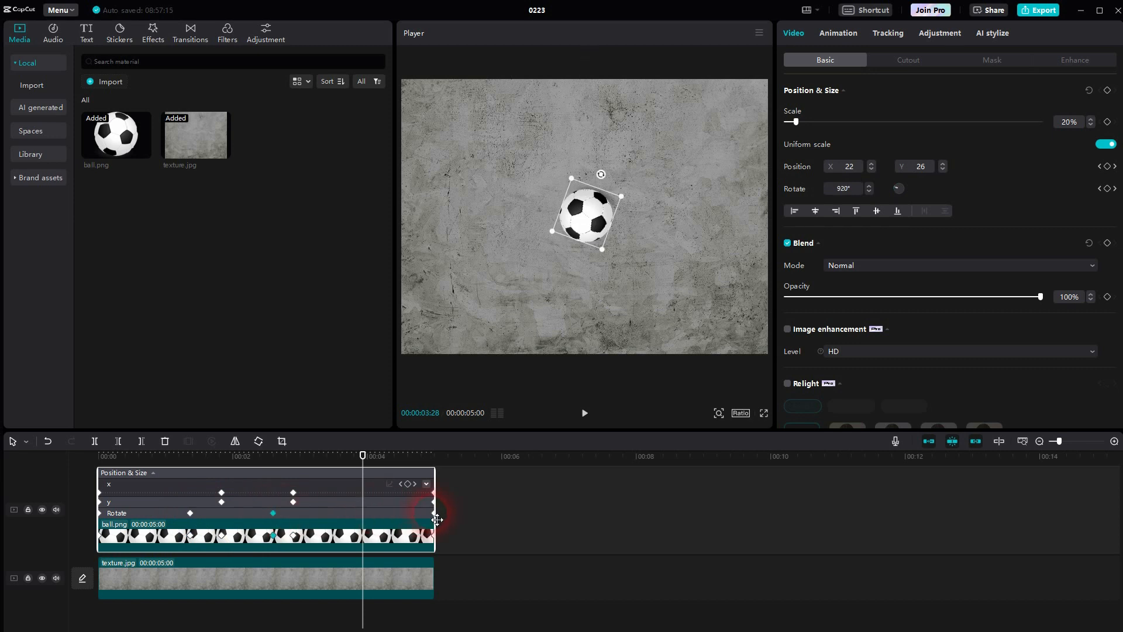
Step: Move the playhead through the ball's x keyframes, to the last one and back to the first
click(415, 484)
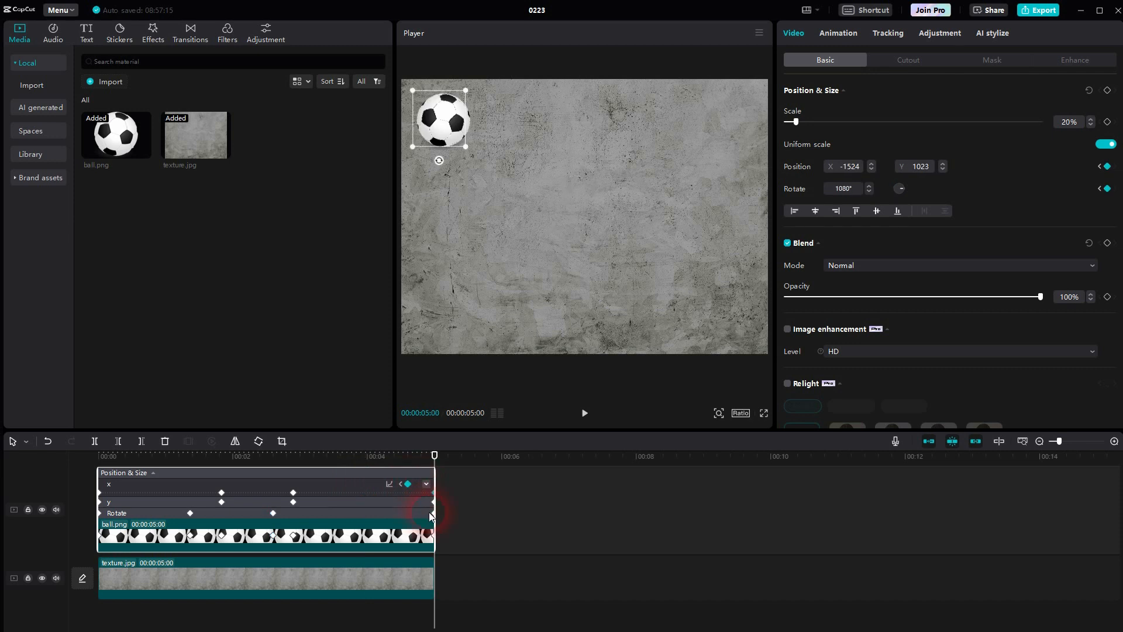
click(402, 484)
click(401, 484)
click(401, 484)
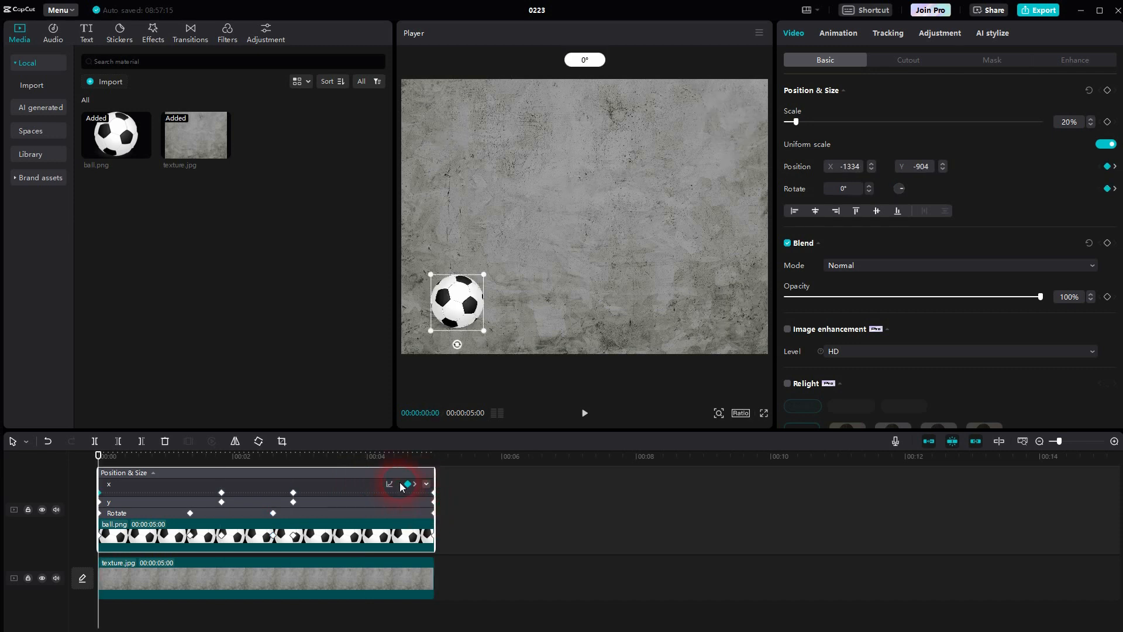
Step: Play the animation from the start with the ball's keyframe panel hidden, and show the panel again
click(377, 506)
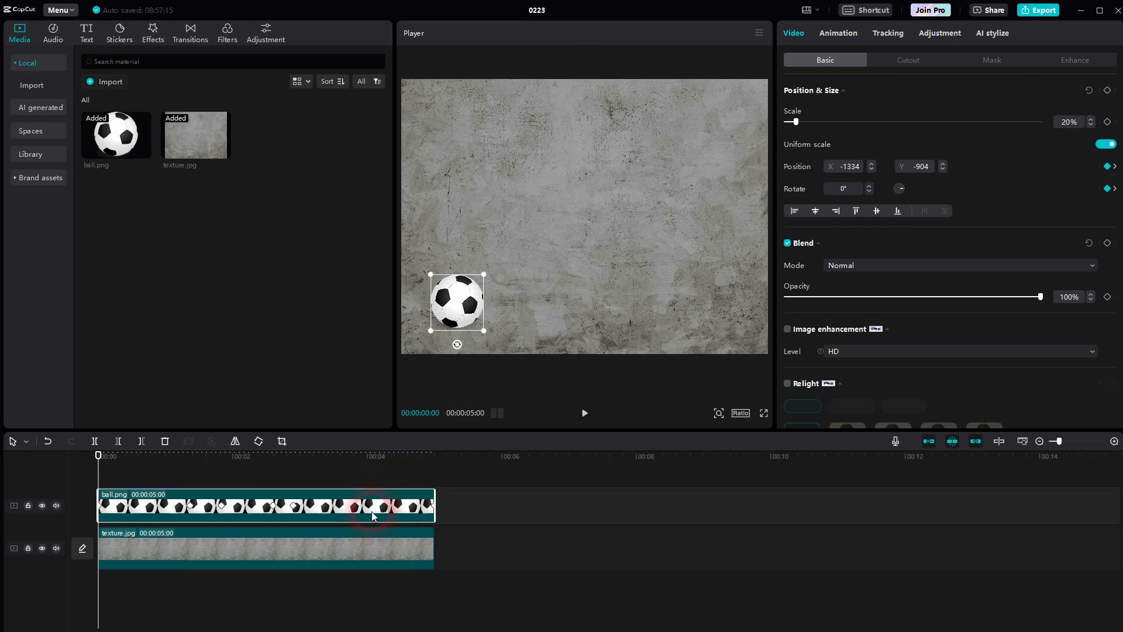
click(586, 413)
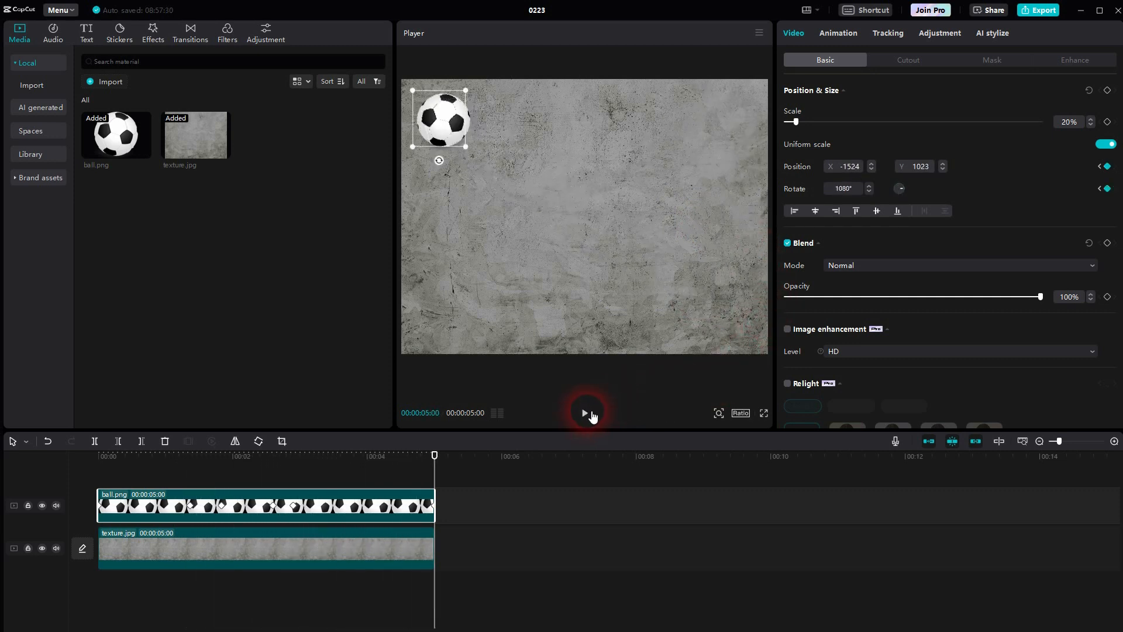
click(326, 494)
click(171, 495)
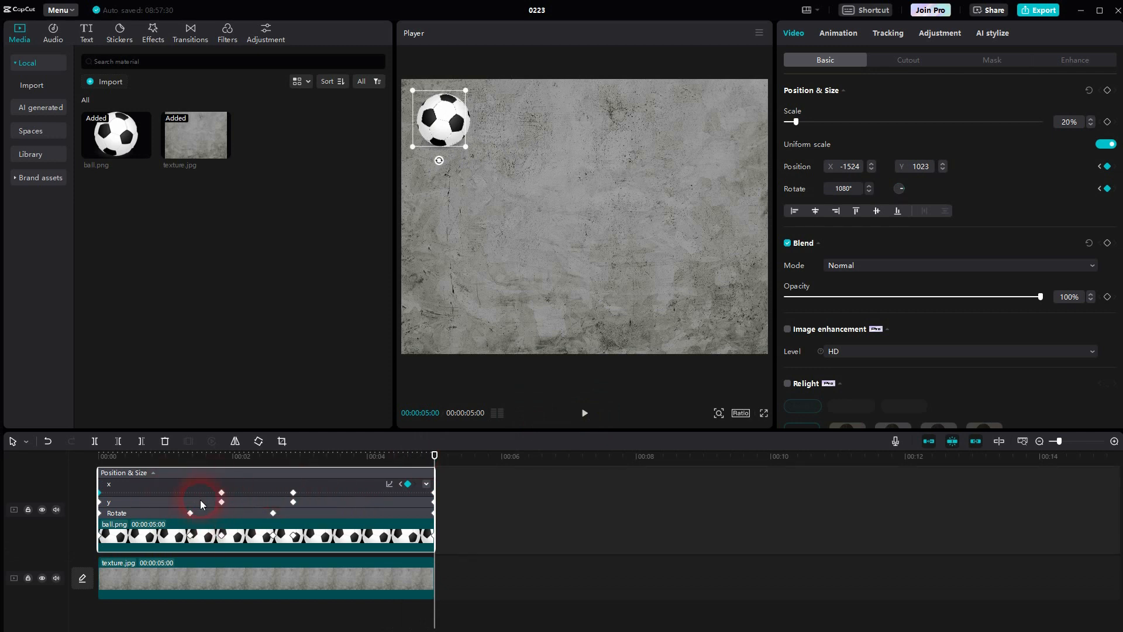
Step: Review the available shortcut presets and the timeline shortcuts down to the keyframe panel entries, and dismiss the shortcut settings without saving
click(866, 10)
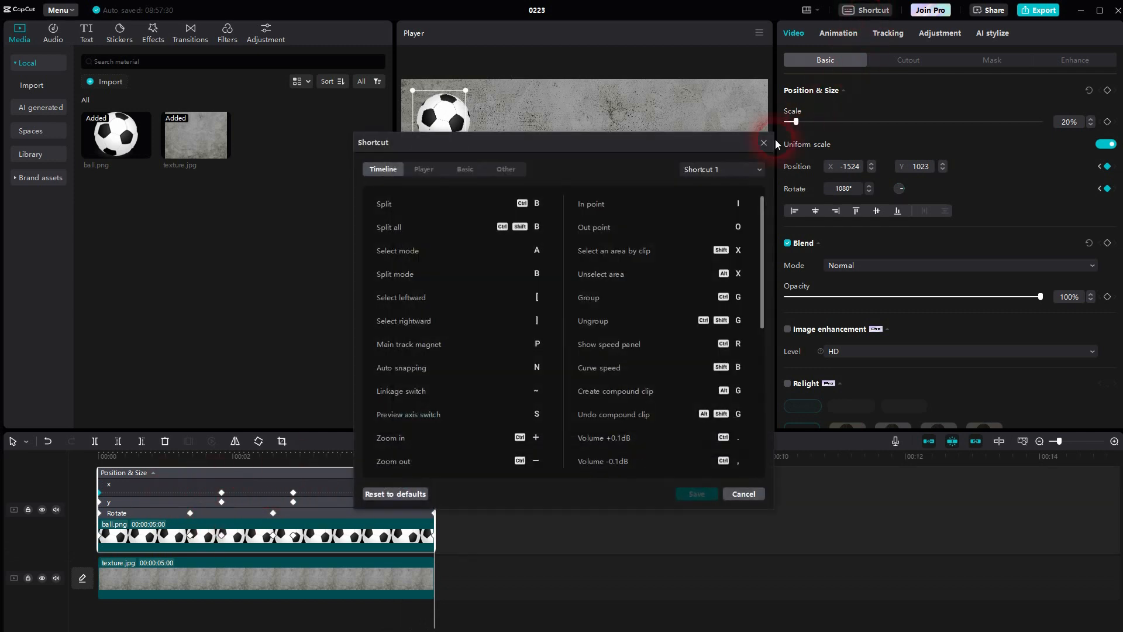
click(704, 170)
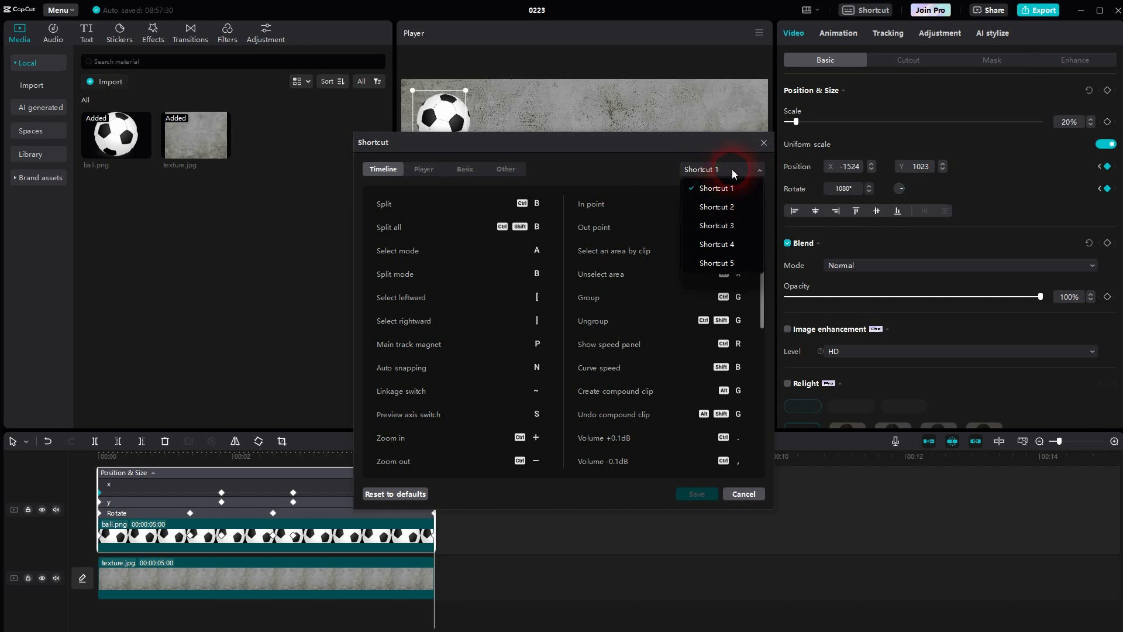
click(732, 168)
drag(761, 248, 779, 447)
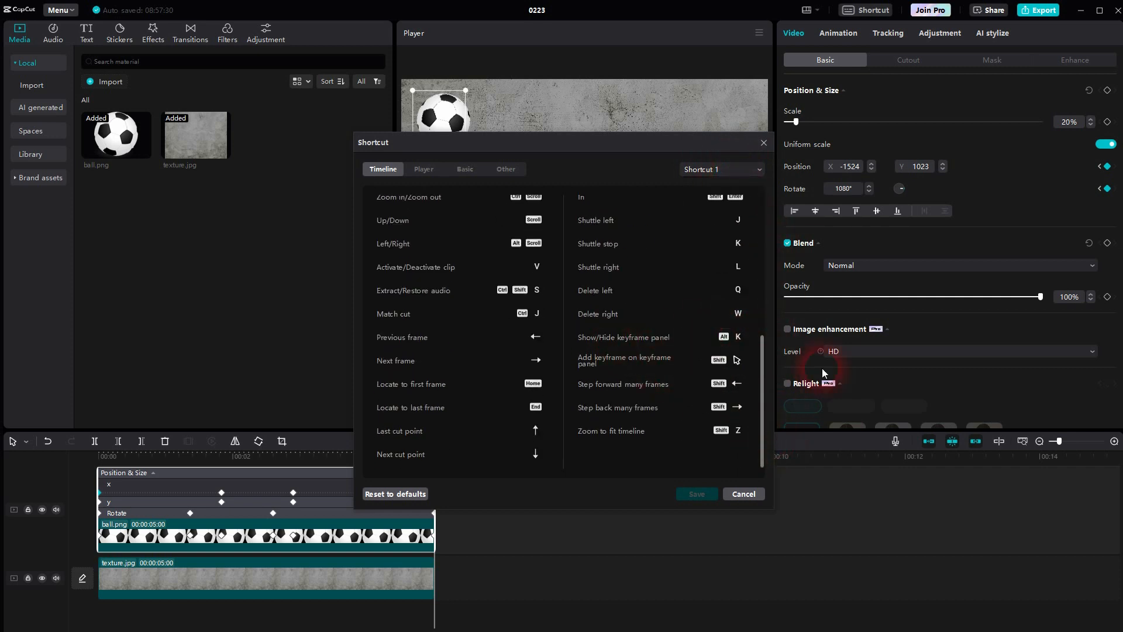
click(743, 494)
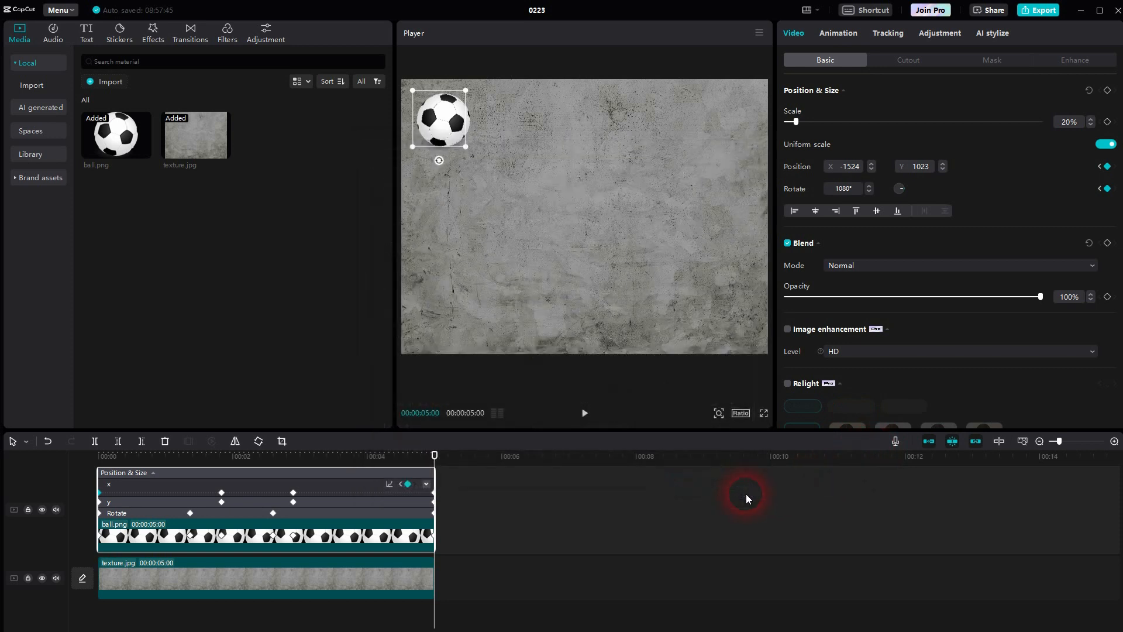